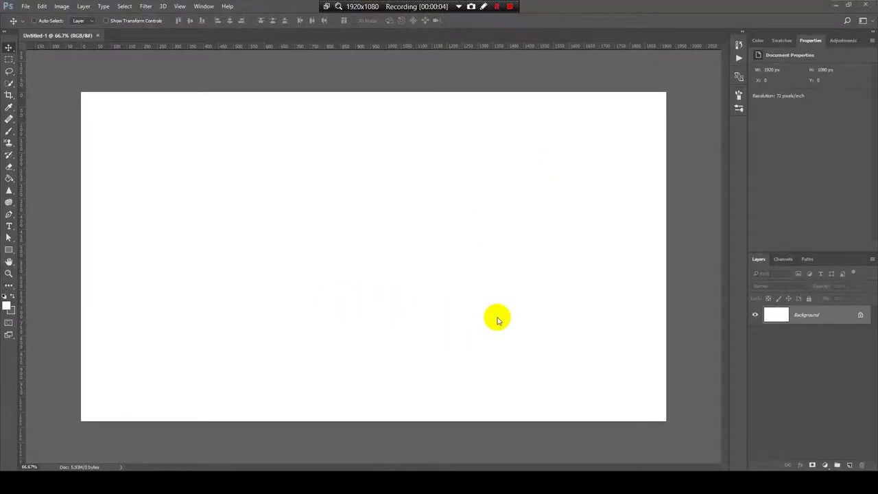
# Drag FileToLink.psb from the Resurse folder onto the Untitled-1 canvas as a linked layer
pyautogui.hotkey('alt', 'Tab')
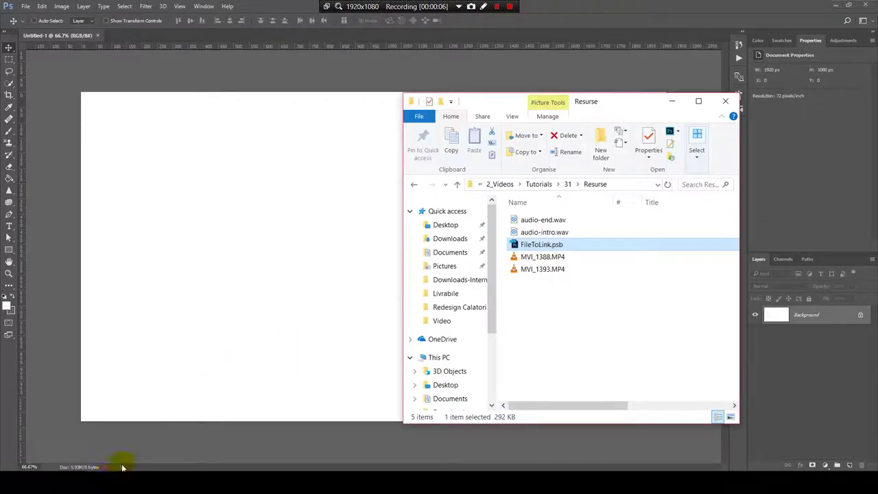
pyautogui.click(542, 255)
pyautogui.click(543, 247)
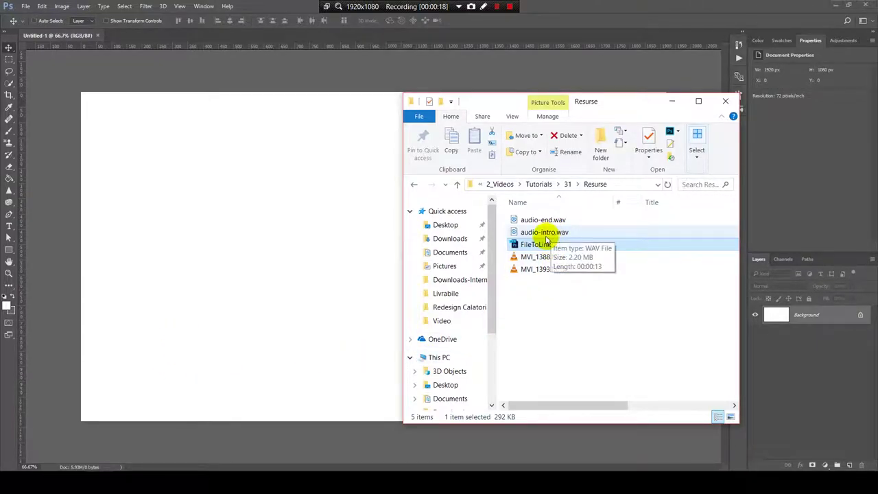
pyautogui.moveTo(544, 245); pyautogui.dragTo(180, 264)
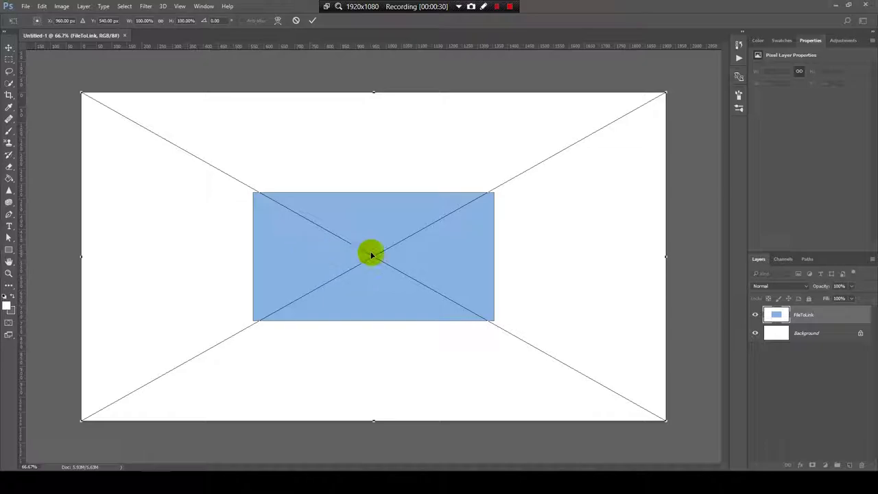
# Commit the FileToLink placement centred on the canvas and select the FileToLink layer
pyautogui.press('Return')
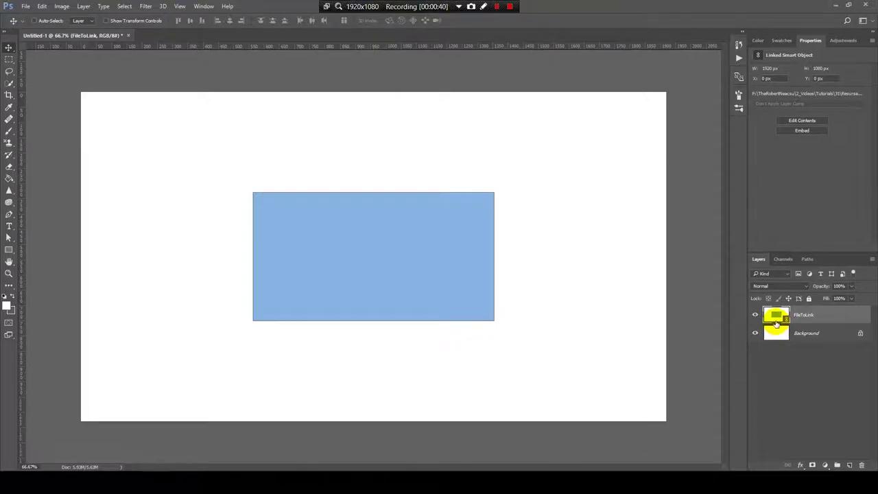
pyautogui.scroll(2, 446, 367)
pyautogui.moveTo(462, 302)
pyautogui.mouseDown()
pyautogui.moveTo(480, 261)
pyautogui.moveTo(473, 299)
pyautogui.mouseUp()
pyautogui.scroll(-2, 470, 299)
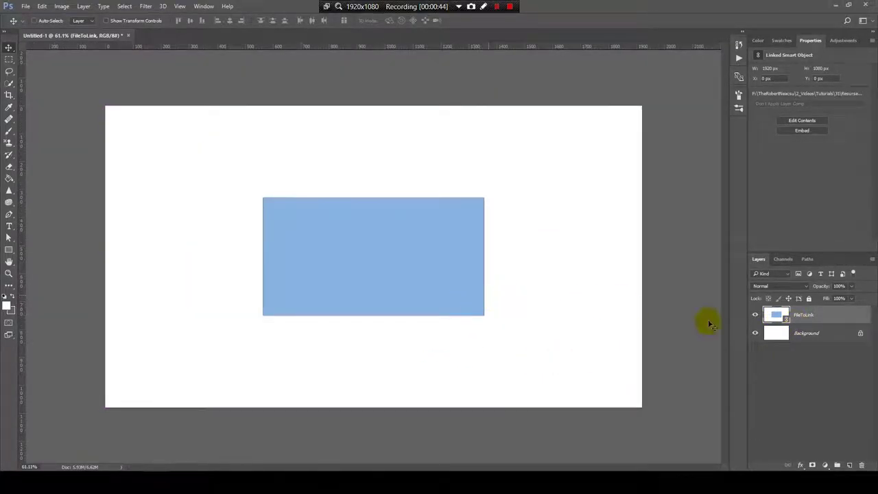
pyautogui.click(845, 397)
pyautogui.click(801, 316)
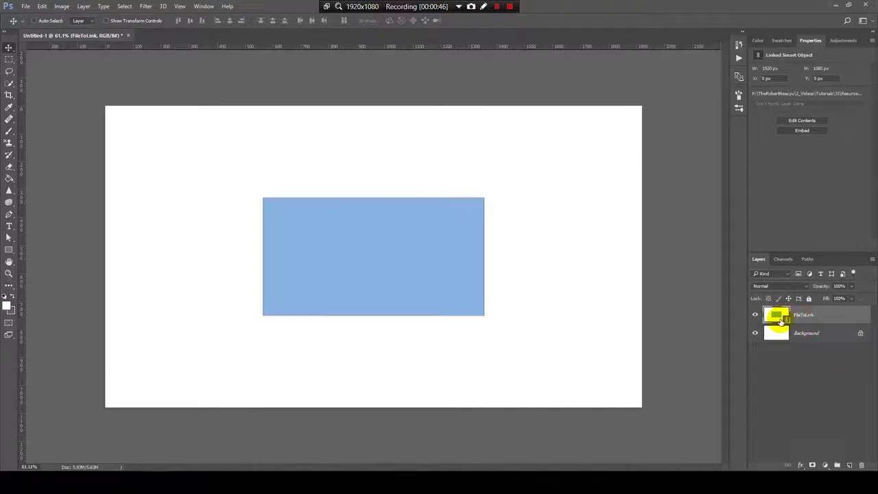
# Open the FileToLink.psb contents, move the blue rectangle to the lower right, and save
pyautogui.doubleClick(781, 317)
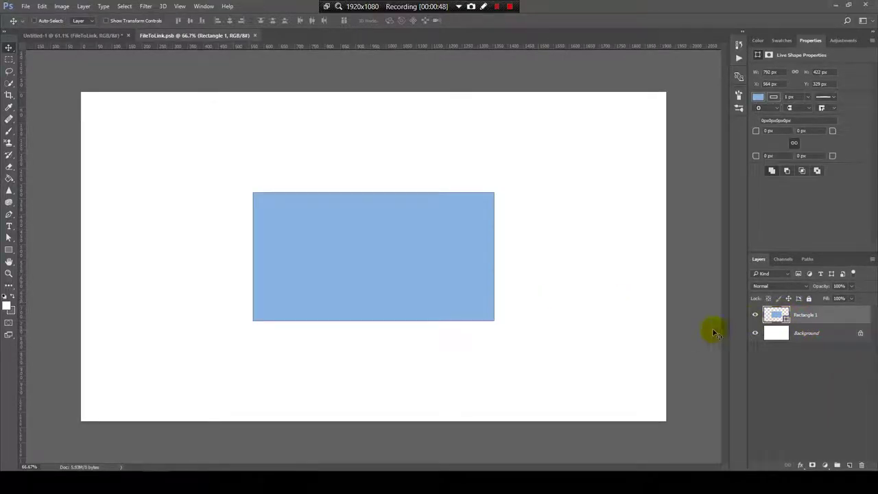
pyautogui.click(104, 38)
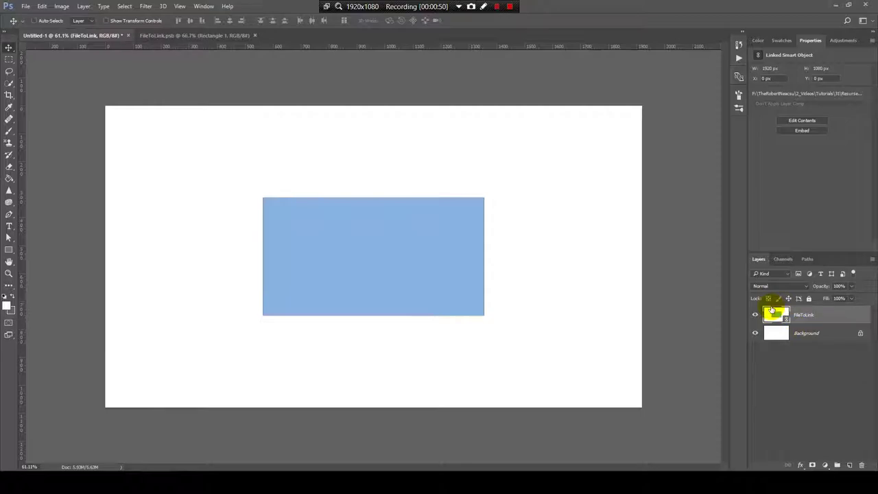
pyautogui.doubleClick(782, 317)
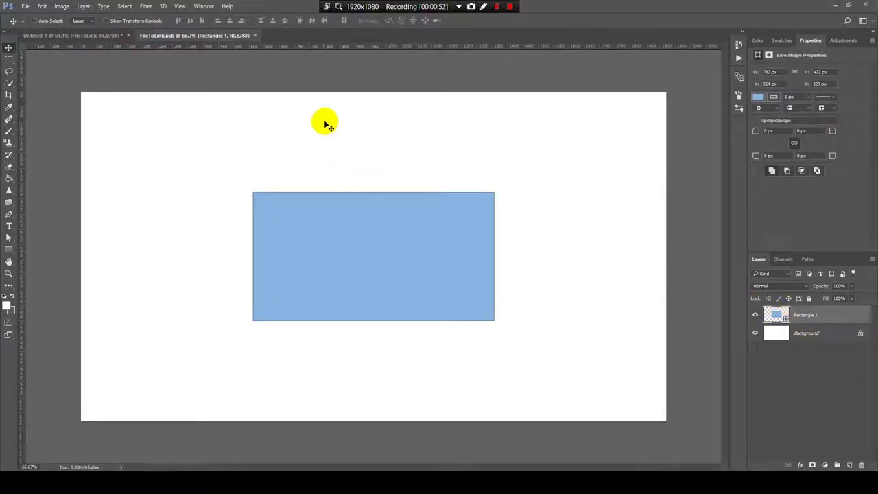
pyautogui.scroll(1, 449, 298)
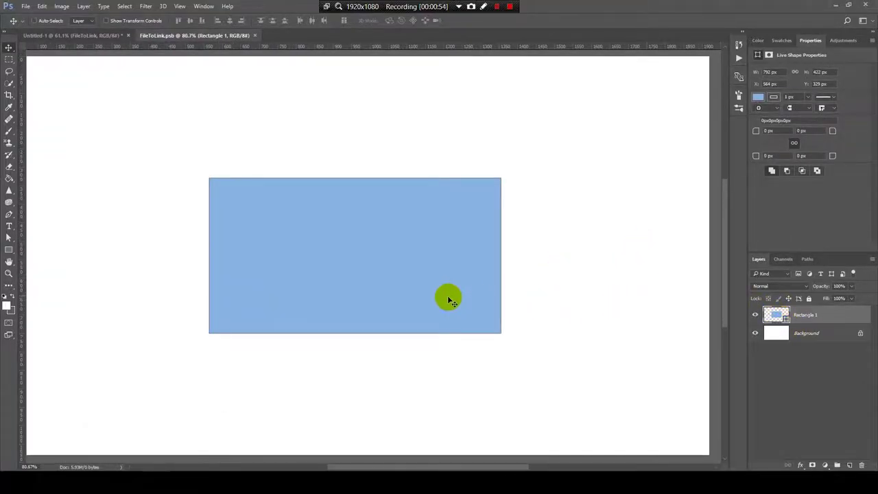
pyautogui.scroll(-2, 460, 288)
pyautogui.moveTo(387, 277); pyautogui.dragTo(520, 305)
pyautogui.moveTo(526, 192); pyautogui.dragTo(527, 193)
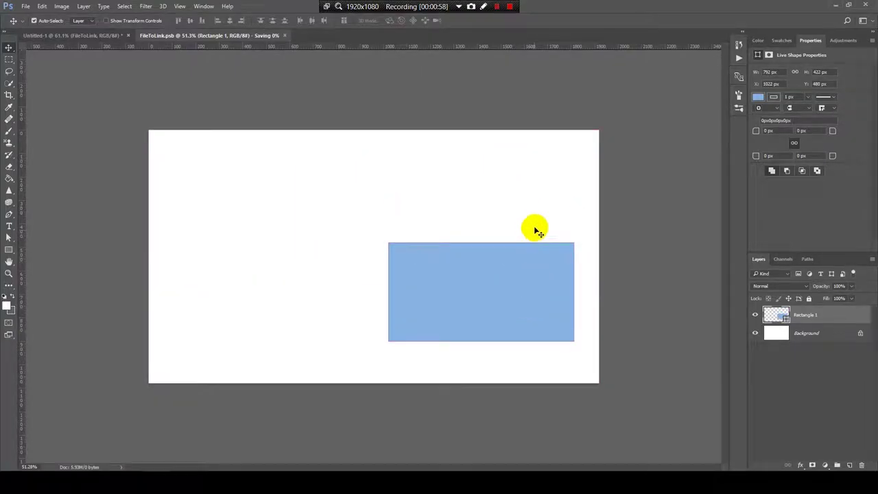
pyautogui.hotkey('ctrl', 's')
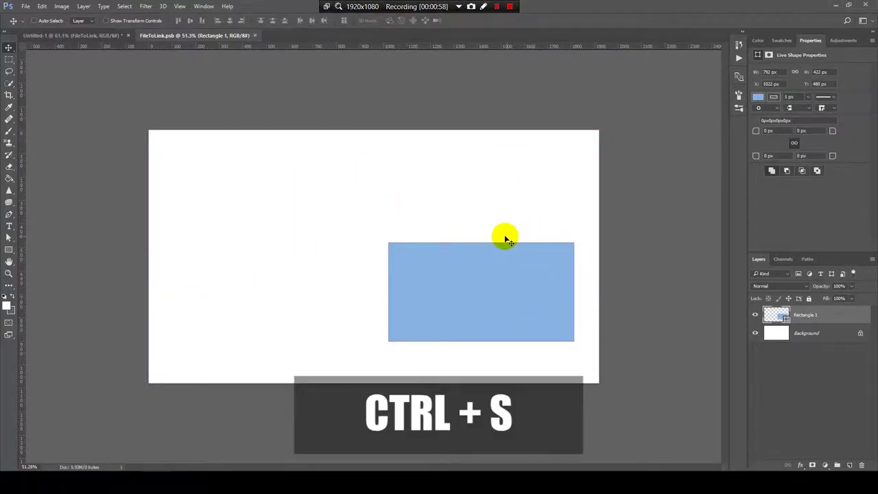
# Check the updated linked layer in Untitled-1, undoing a trial move of it
pyautogui.click(102, 52)
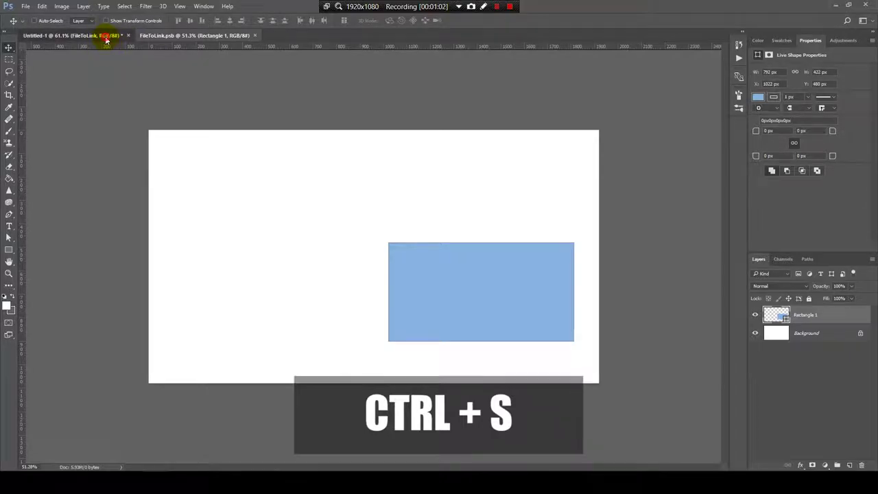
pyautogui.click(107, 35)
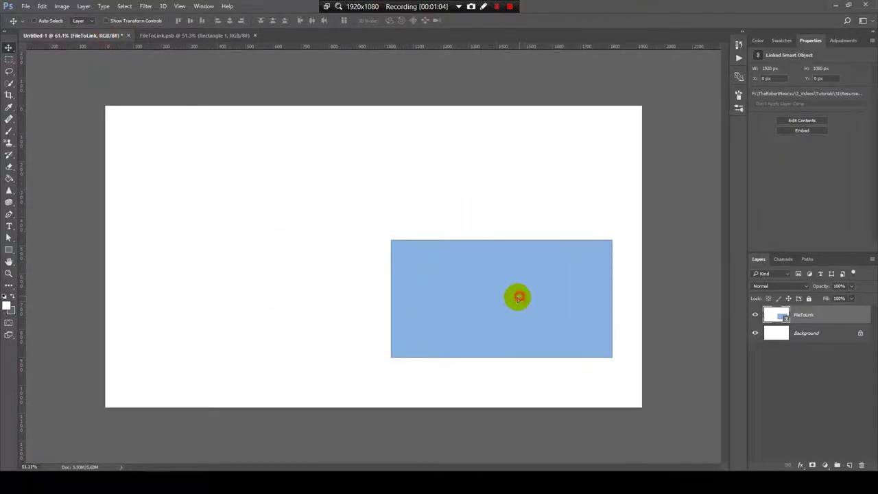
pyautogui.moveTo(517, 296); pyautogui.dragTo(445, 283)
pyautogui.hotkey('ctrl', 'z')
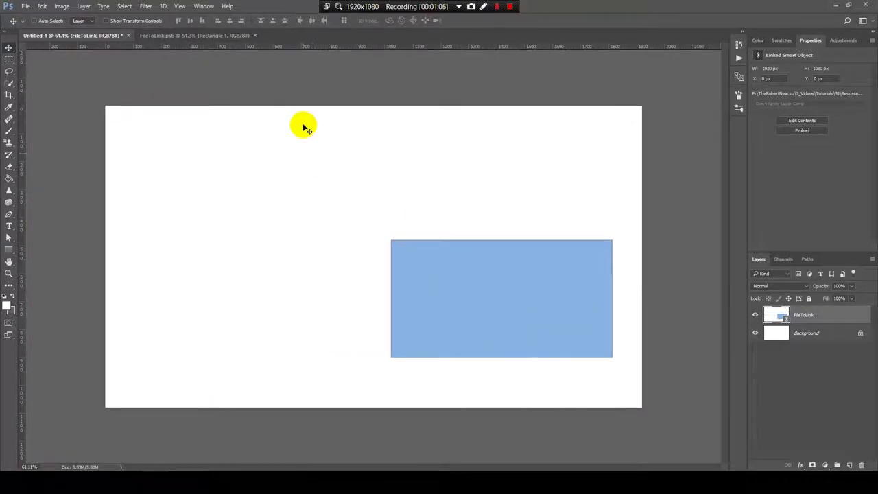
# Duplicate the rectangle to the upper left of FileToLink.psb and colour the copy dark navy
pyautogui.click(210, 38)
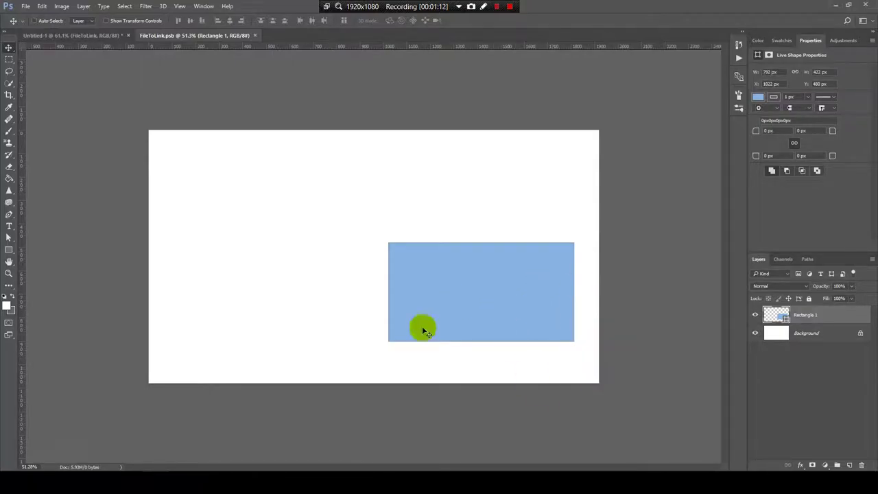
pyautogui.moveTo(513, 302); pyautogui.dragTo(309, 227)
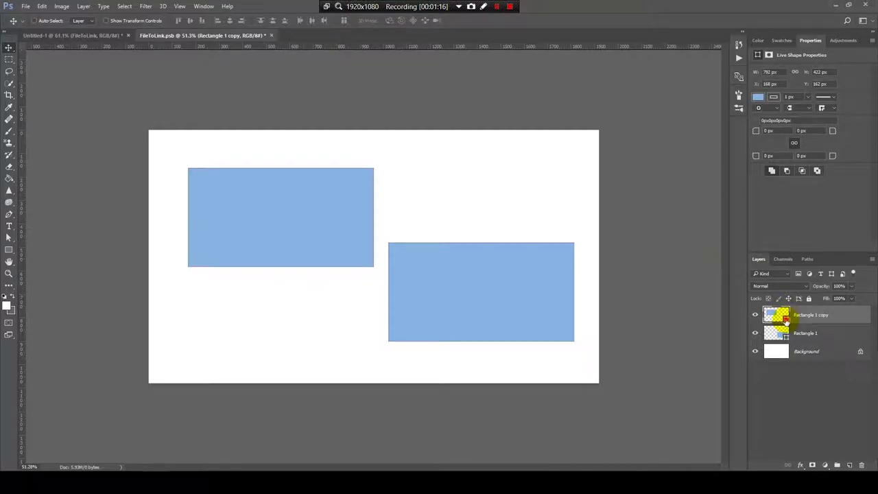
pyautogui.doubleClick(784, 317)
pyautogui.click(637, 333)
pyautogui.click(745, 251)
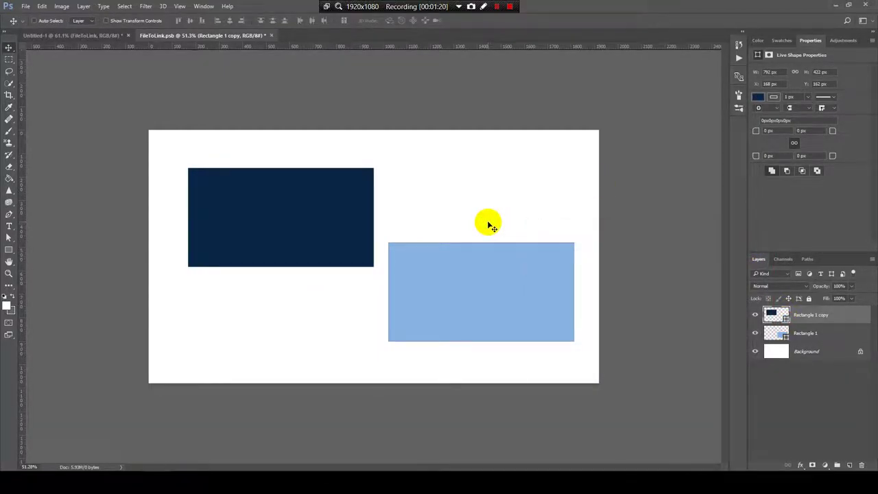
pyautogui.click(110, 35)
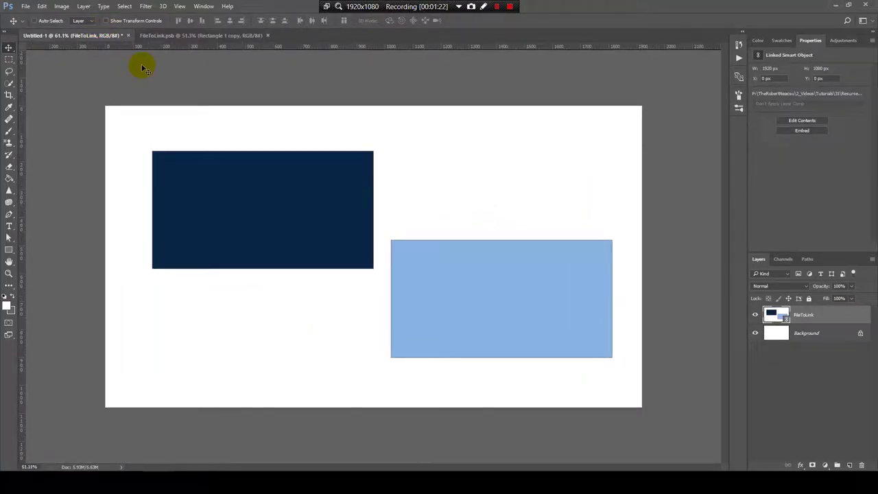
pyautogui.scroll(-2, 445, 286)
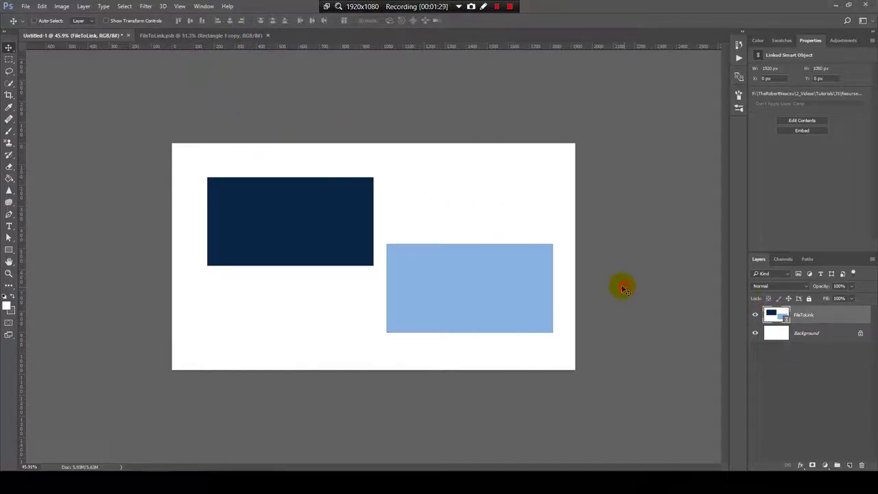
# Stretch the navy rectangle to cover the full 1920 × 1080 canvas and save FileToLink.psb
pyautogui.click(216, 36)
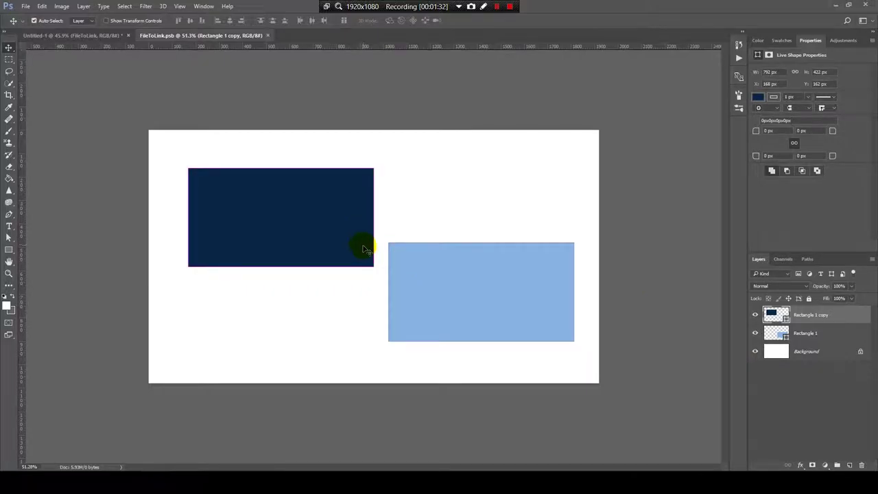
pyautogui.hotkey('ctrl', 't')
pyautogui.moveTo(352, 236); pyautogui.dragTo(312, 198)
pyautogui.moveTo(334, 229); pyautogui.dragTo(600, 383)
pyautogui.press('Return')
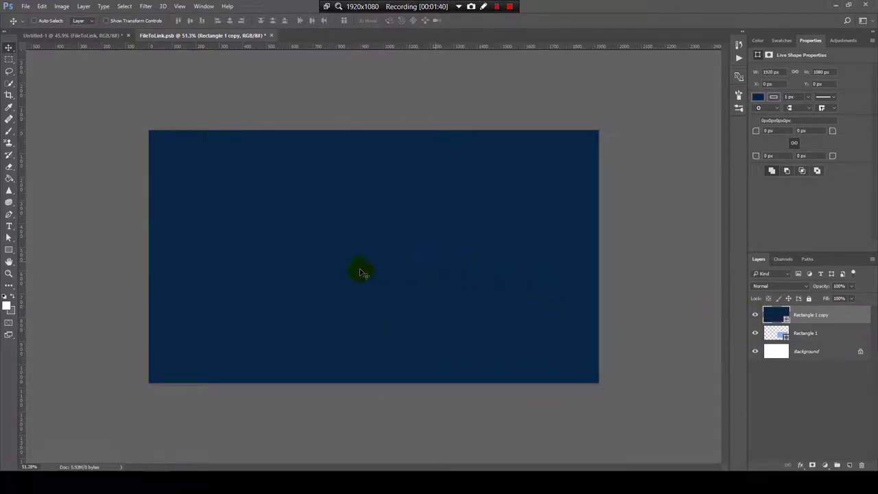
pyautogui.hotkey('ctrl', 's')
# Scale the linked smart object down in Untitled-1 and move it to the upper-left corner
pyautogui.click(110, 35)
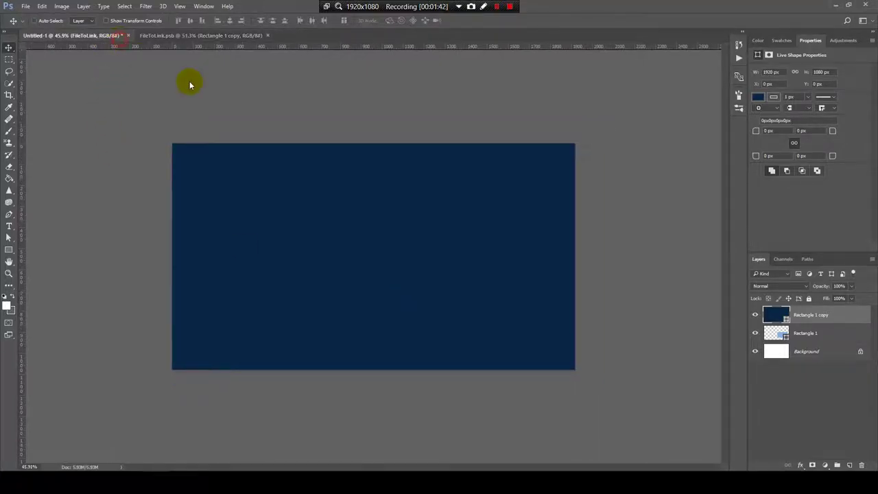
pyautogui.hotkey('ctrl', 't')
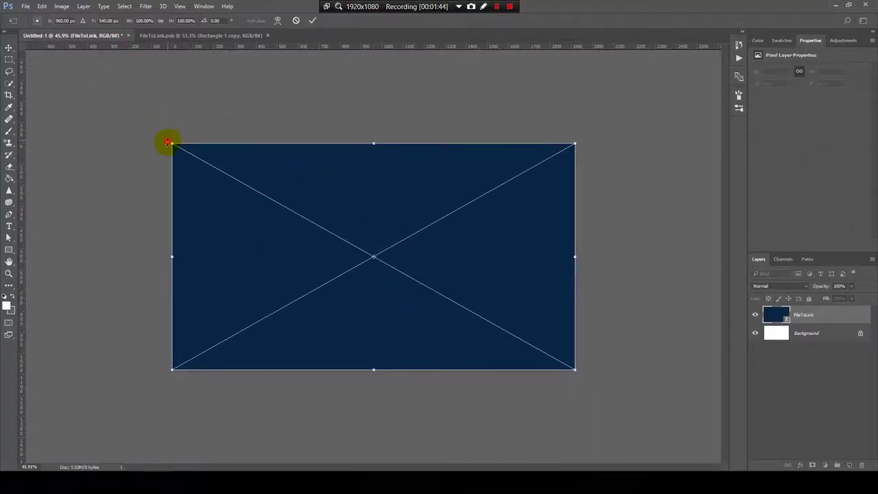
pyautogui.moveTo(169, 142); pyautogui.dragTo(304, 224)
pyautogui.press('Return')
pyautogui.hotkey('ctrl', '0')
pyautogui.moveTo(425, 269); pyautogui.dragTo(284, 194)
pyautogui.click(184, 35)
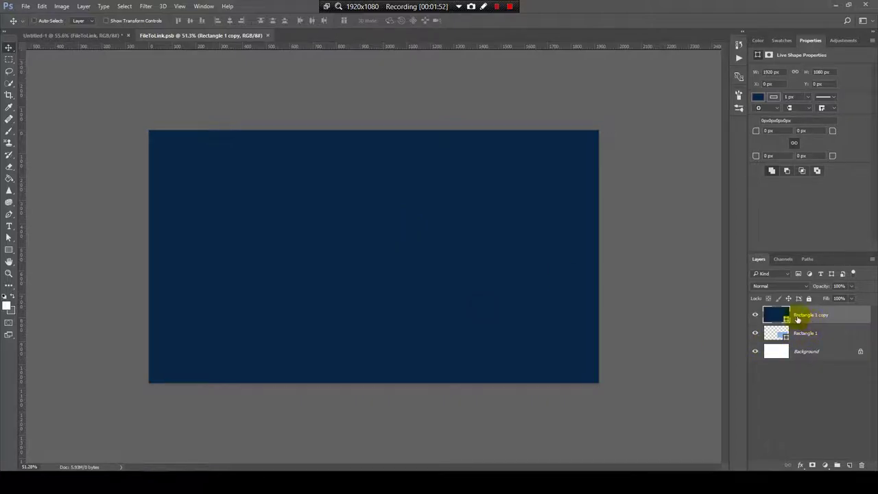
pyautogui.click(80, 35)
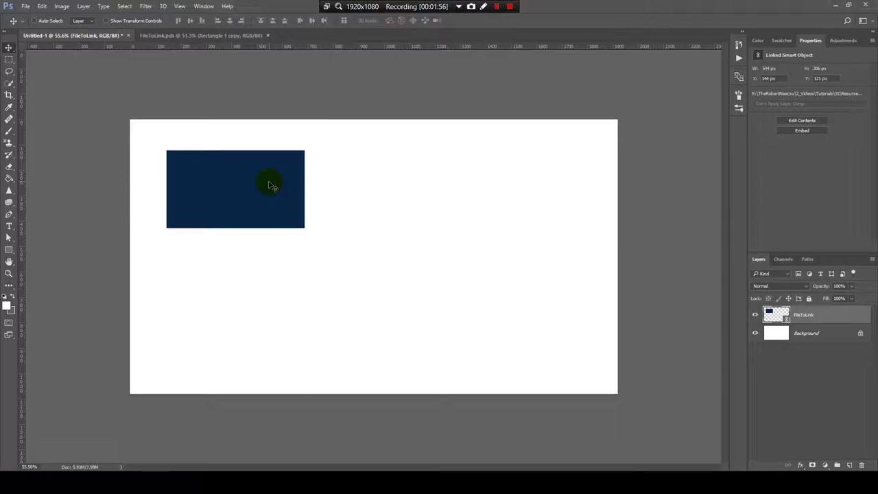
pyautogui.click(213, 36)
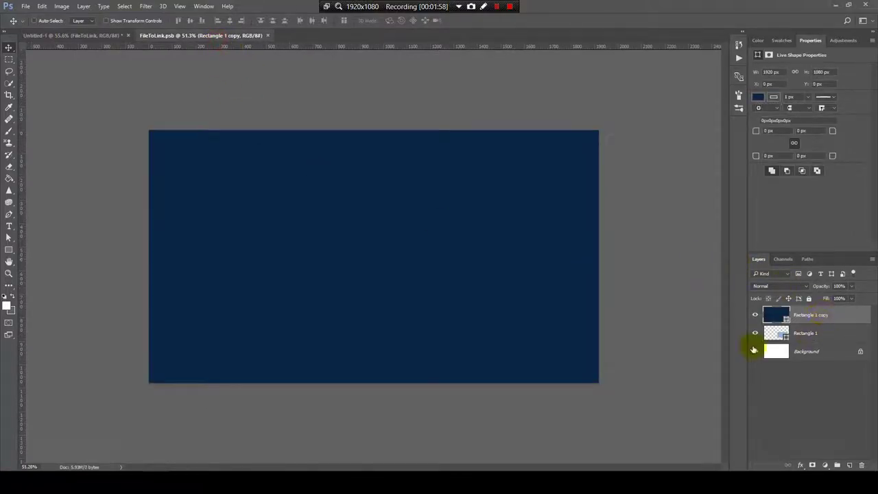
# Add the SOME TEXT layer in white (#ffffff) at 236 pt
pyautogui.press('t')
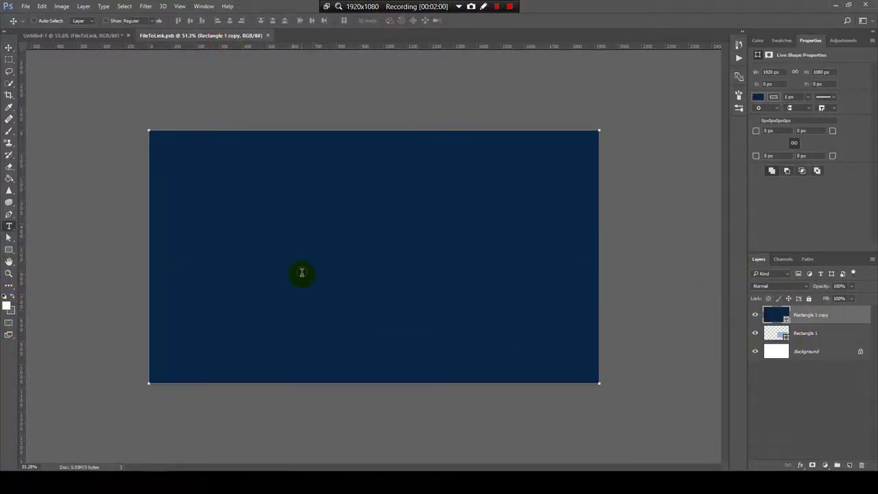
pyautogui.click(848, 464)
pyautogui.click(362, 274)
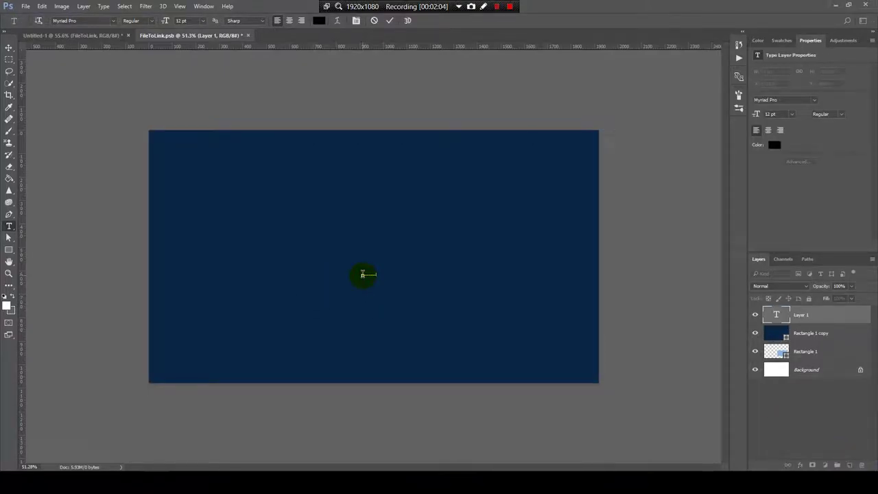
pyautogui.click(321, 21)
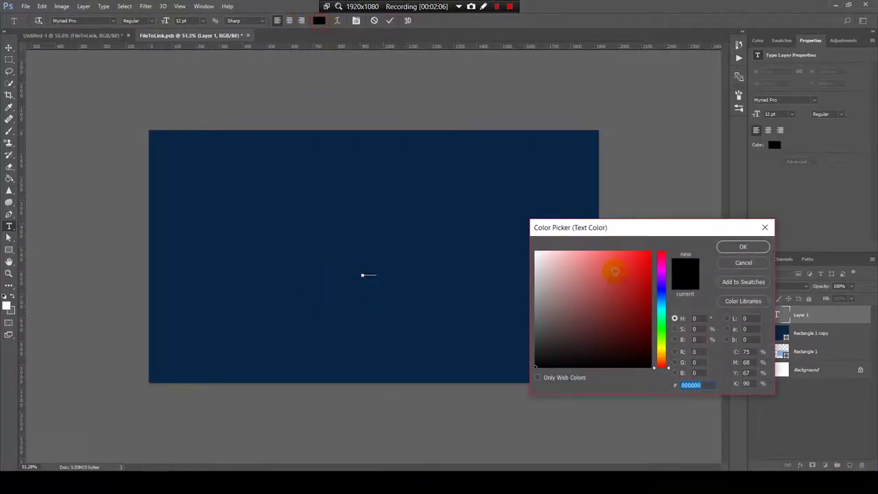
pyautogui.write('ffffff')
pyautogui.click(731, 242)
pyautogui.click(184, 21)
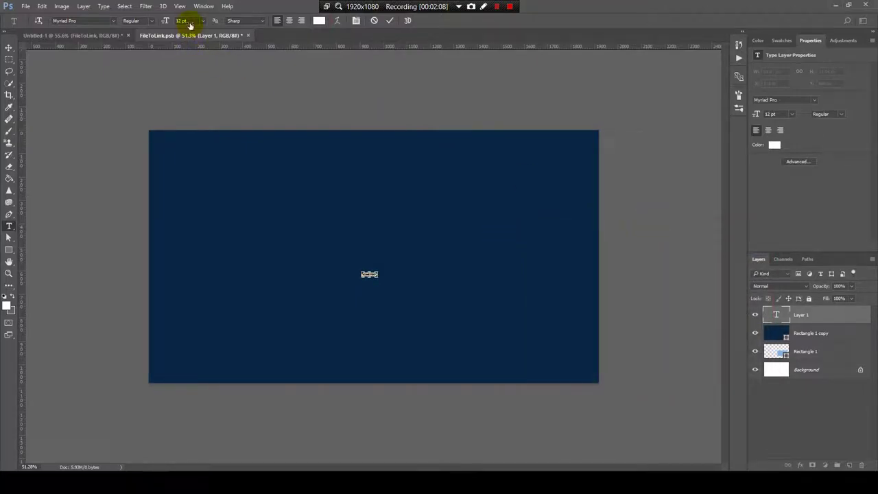
pyautogui.write('236')
pyautogui.press('Return')
pyautogui.click(390, 20)
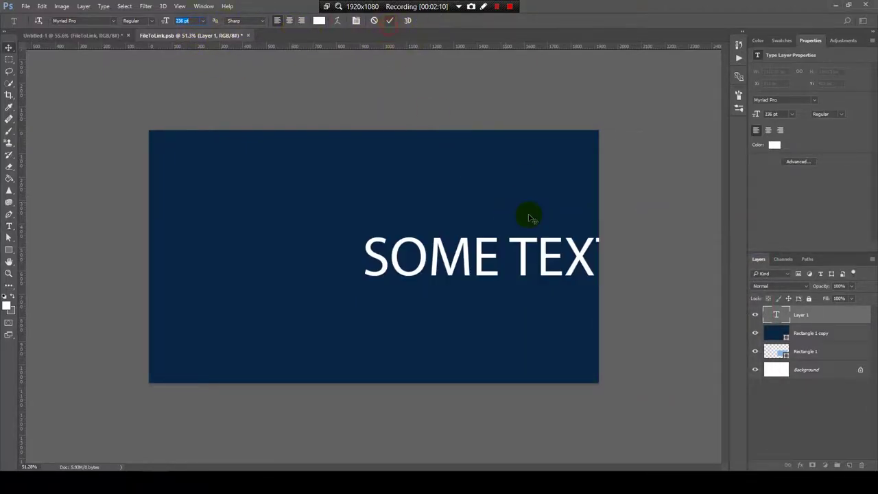
# Centre the text on the navy background and save FileToLink.psb
pyautogui.press('v')
pyautogui.moveTo(529, 212); pyautogui.dragTo(415, 208)
pyautogui.hotkey('ctrl', 's')
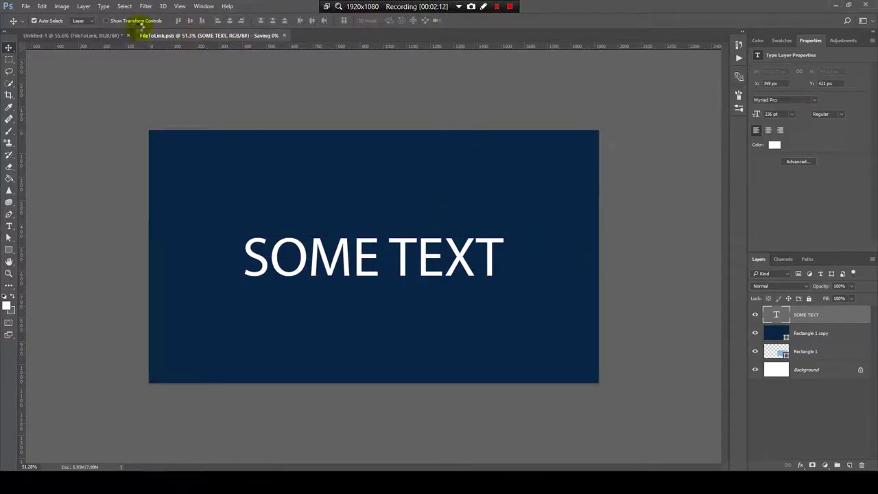
# Alt-drag the linked SOME TEXT box to build a 2 × 2 grid of linked copies
pyautogui.click(113, 38)
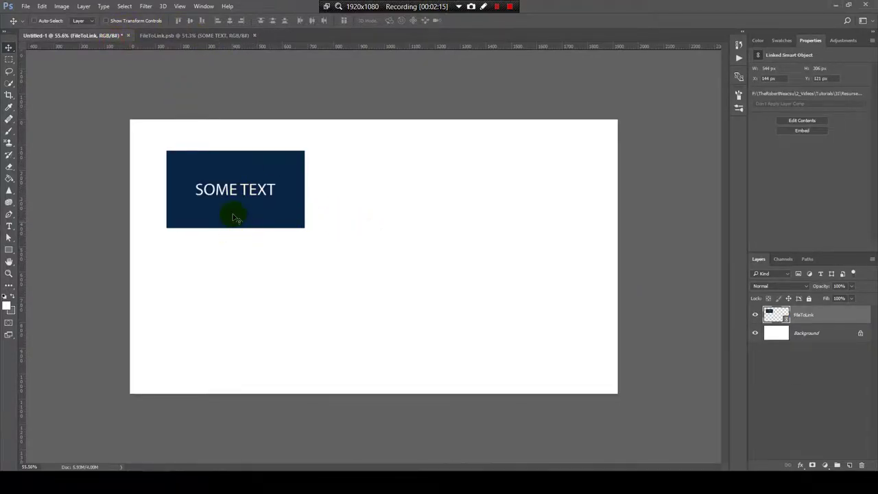
pyautogui.scroll(2, 251, 196)
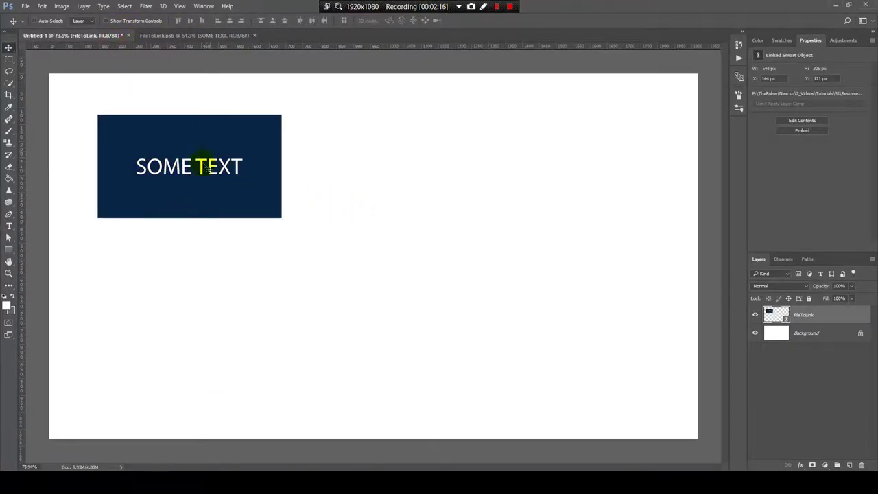
pyautogui.scroll(1, 203, 191)
pyautogui.scroll(-3, 198, 187)
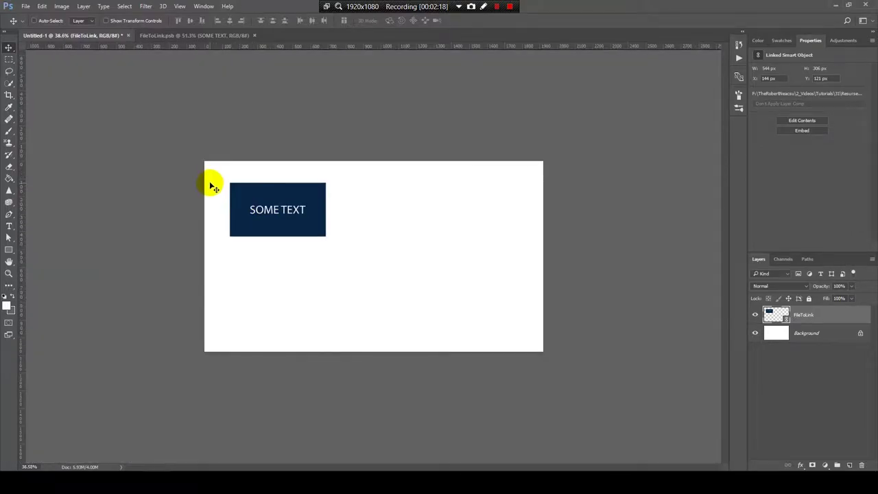
pyautogui.scroll(1, 310, 223)
pyautogui.scroll(1, 310, 223)
pyautogui.moveTo(261, 201); pyautogui.dragTo(284, 280)
# Check the FileToLink, copy, copy 2 and copy 3 layers in turn
pyautogui.doubleClick(776, 314)
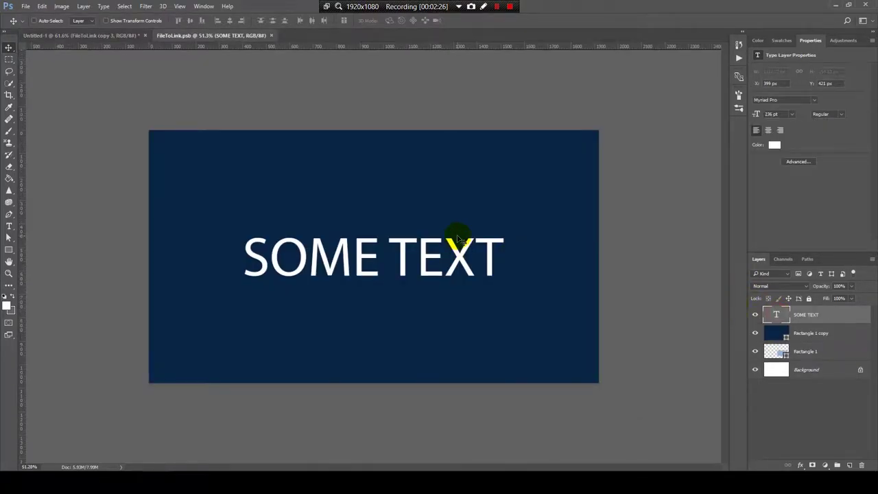
pyautogui.click(87, 35)
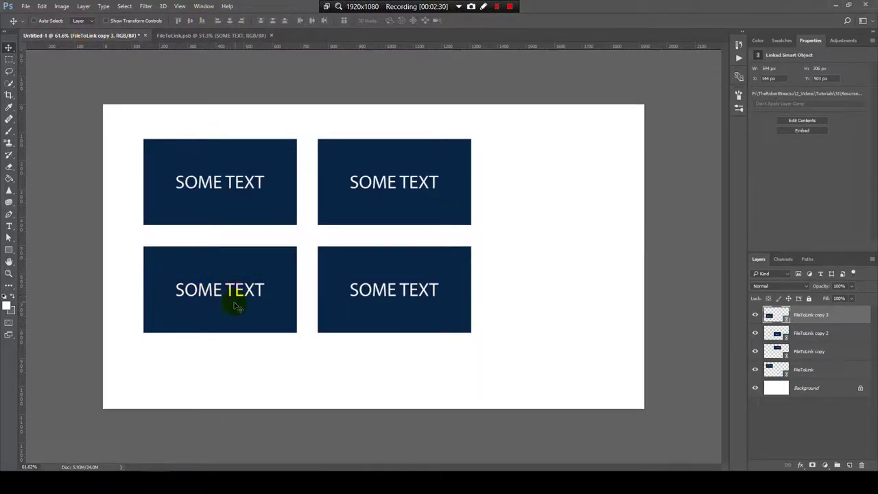
pyautogui.click(831, 368)
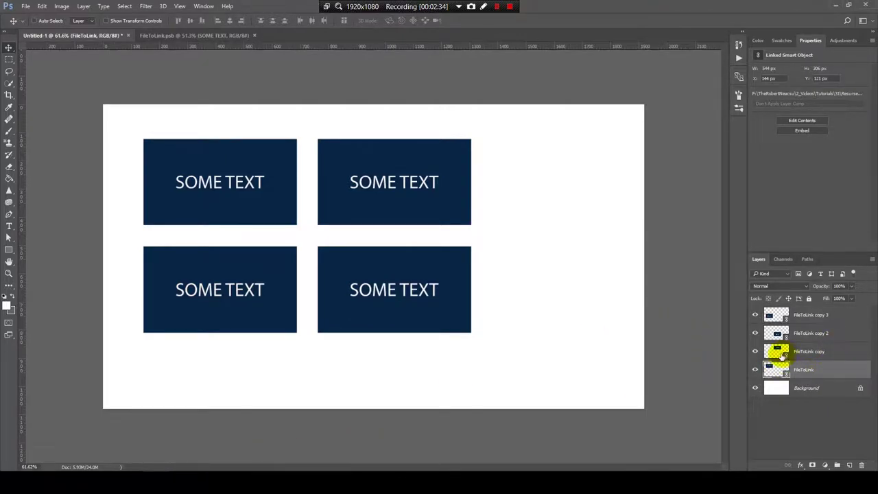
pyautogui.click(782, 352)
pyautogui.click(780, 334)
pyautogui.click(780, 315)
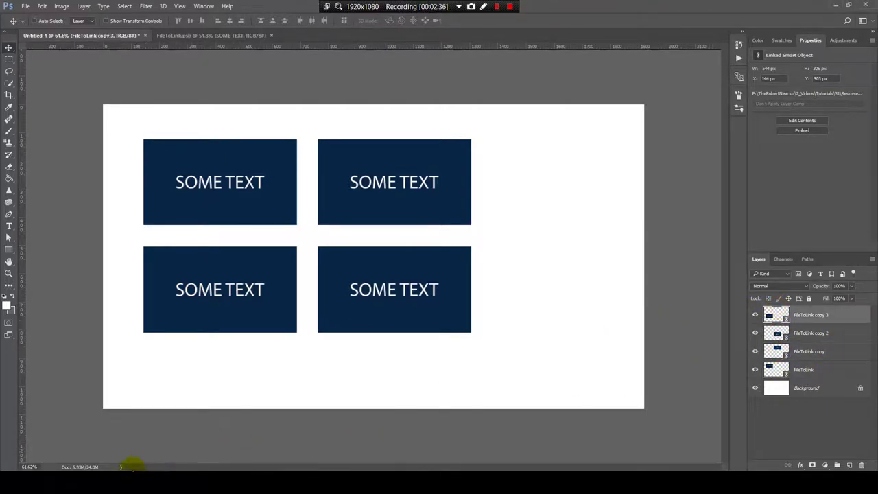
# Locate FileToLink.psb in the Resurse folder, then reopen the linked file for editing
pyautogui.hotkey('alt', 'Tab')
pyautogui.click(476, 239)
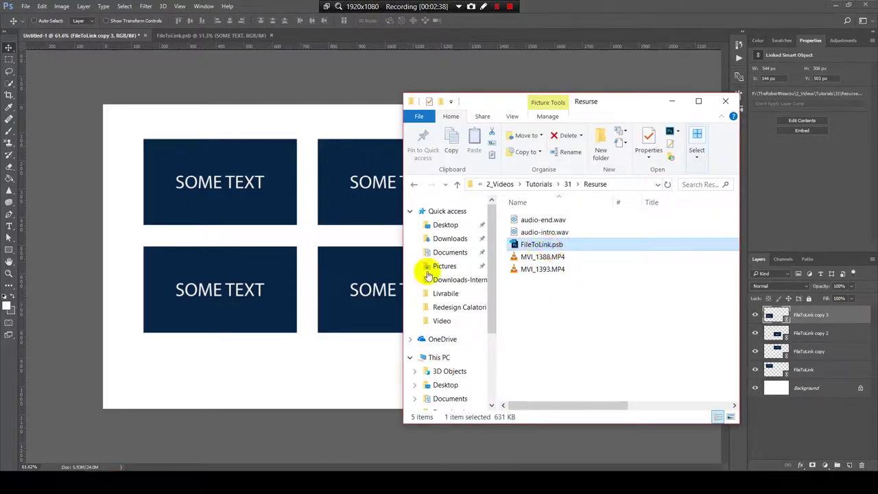
pyautogui.click(258, 328)
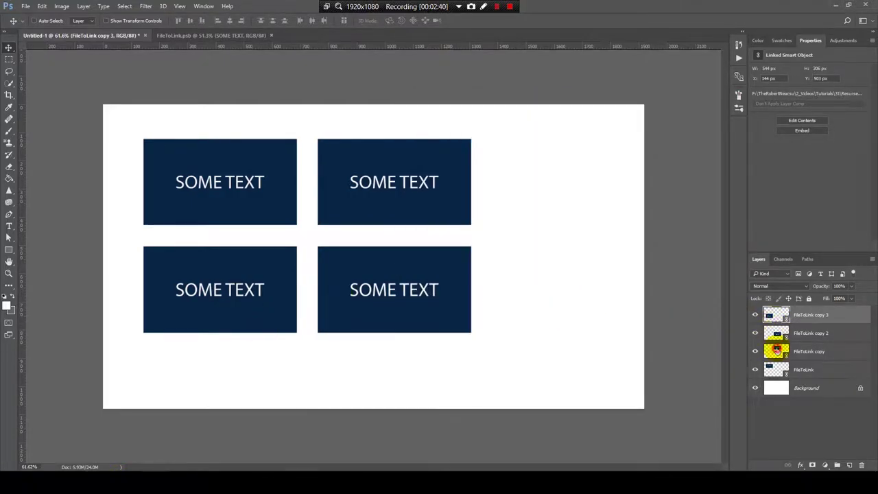
pyautogui.doubleClick(776, 351)
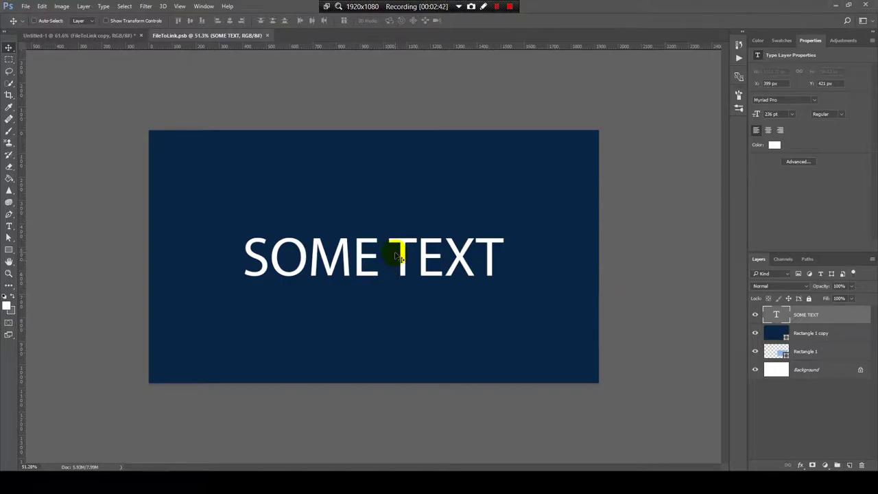
# Change the text to 'SOME TEXT 1', save FileToLink.psb, and select FileToLink copy 3 in Untitled-1
pyautogui.press('t')
pyautogui.click(501, 251)
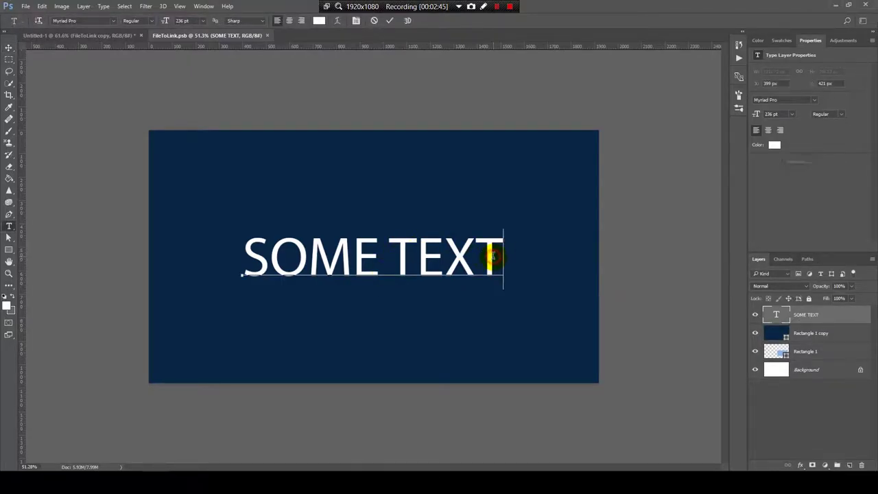
pyautogui.write('1')
pyautogui.hotkey('ctrl', 'Return')
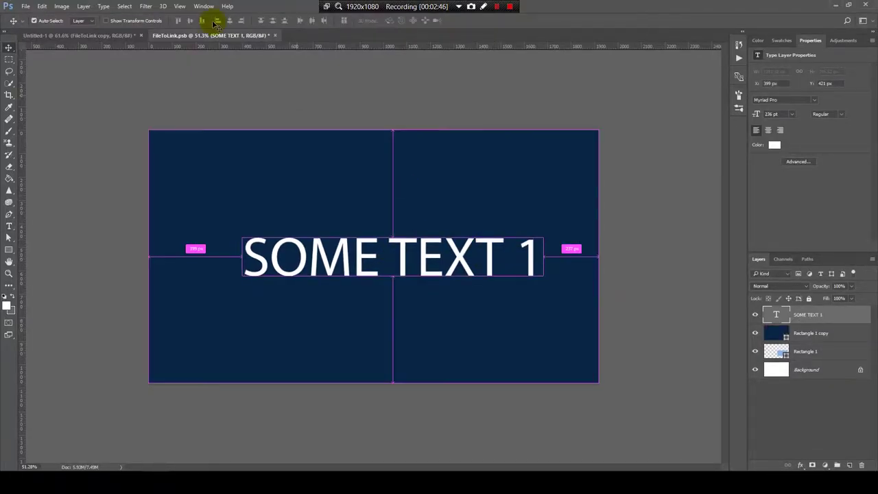
pyautogui.hotkey('ctrl', 's')
pyautogui.click(118, 36)
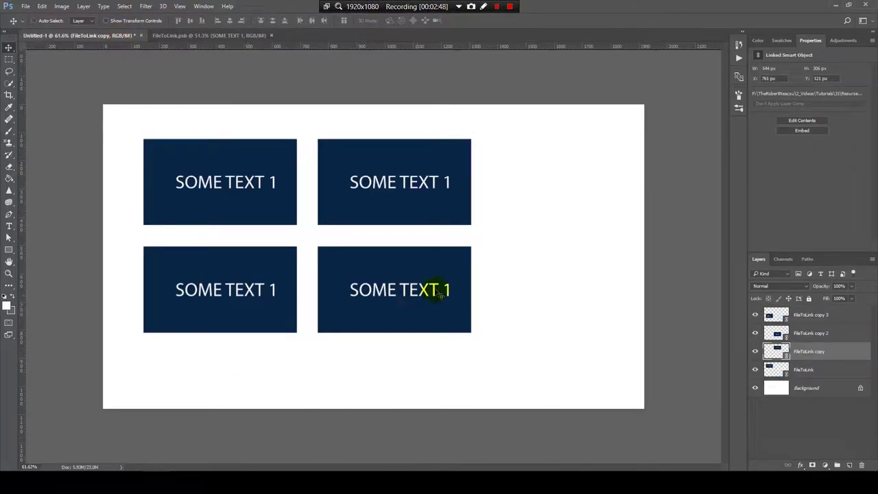
pyautogui.click(829, 314)
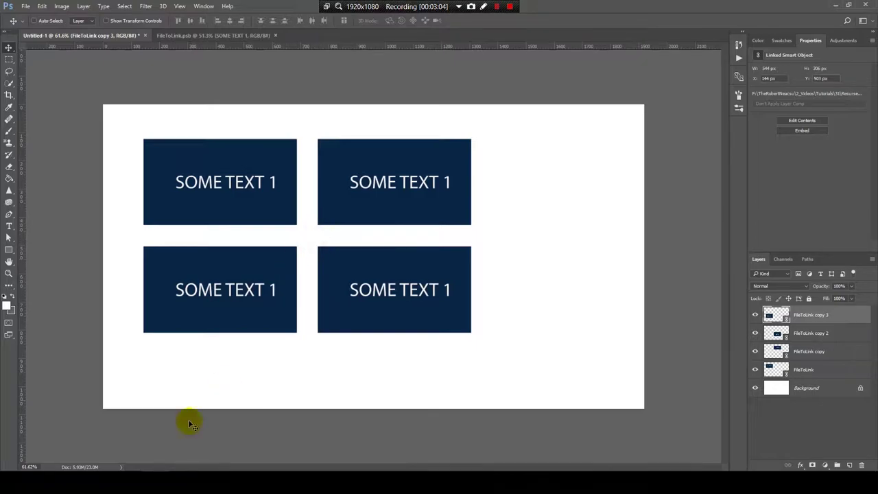
# Copy and paste FileToLink.psb in the Resurse folder to create FileToLink - Copy.psb
pyautogui.click(109, 466)
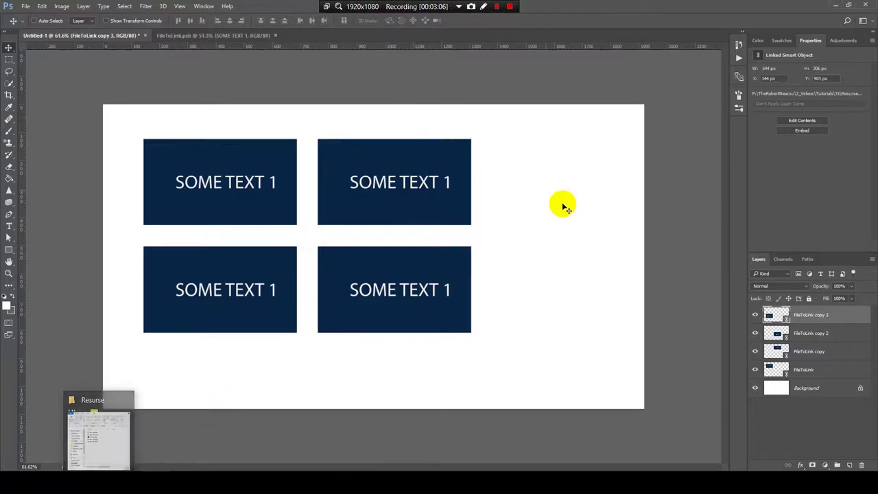
pyautogui.hotkey('alt', 'Tab')
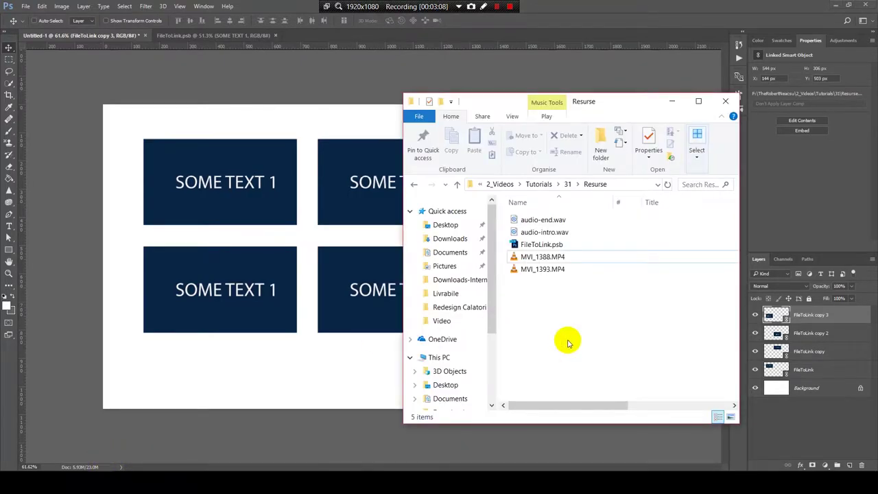
pyautogui.click(549, 245)
pyautogui.hotkey('ctrl', 'c')
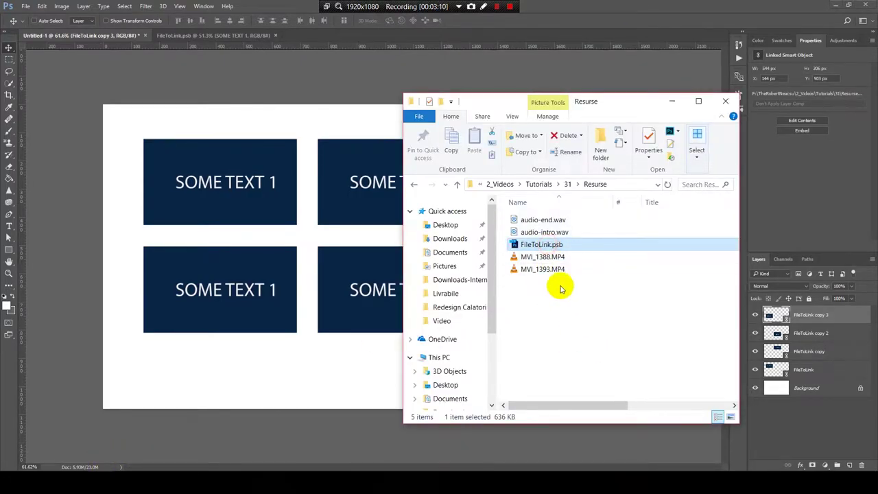
pyautogui.hotkey('ctrl', 'v')
pyautogui.click(608, 297)
pyautogui.click(860, 318)
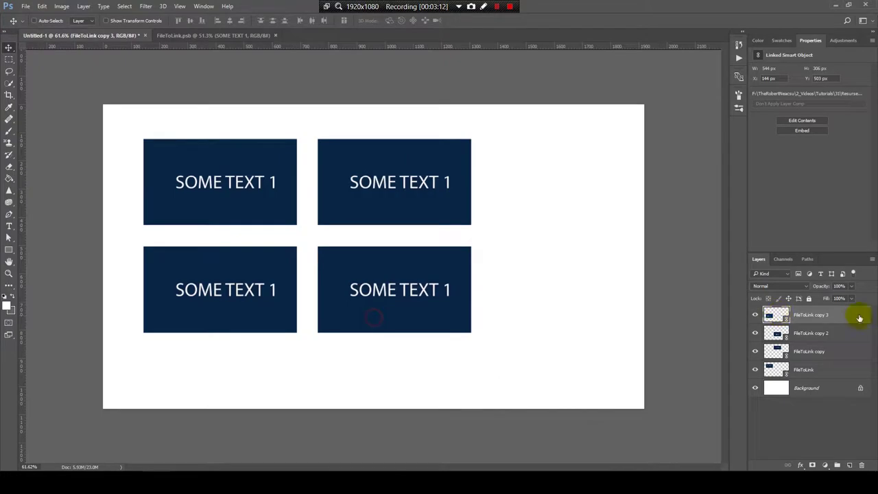
# Relink the FileToLink copy 3 layer to FileToLink - Copy.psb via Relink to File
pyautogui.click(846, 319)
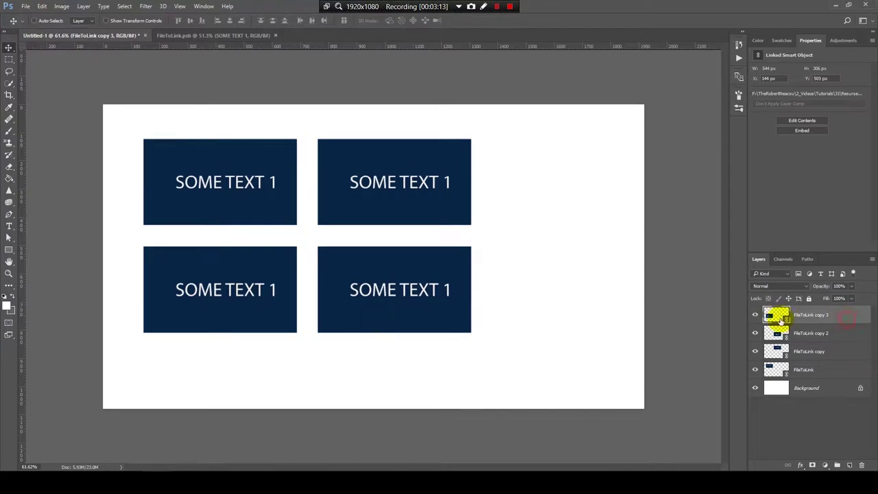
pyautogui.rightClick(843, 314)
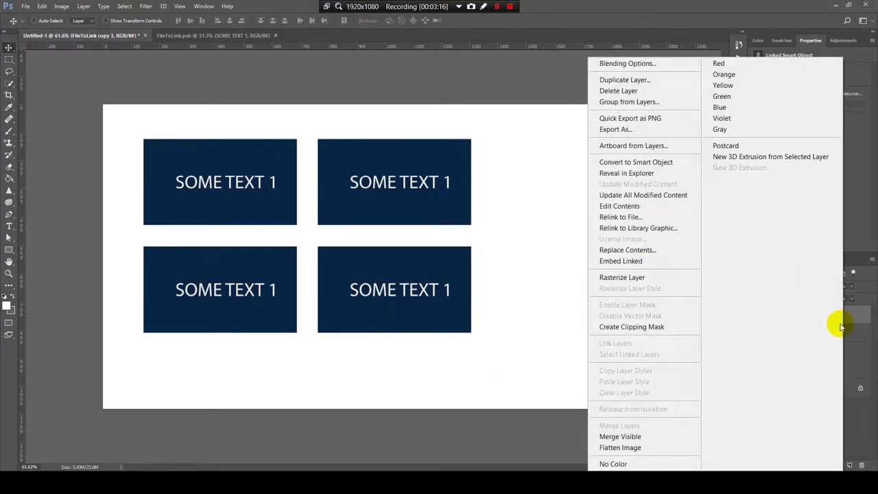
pyautogui.click(861, 318)
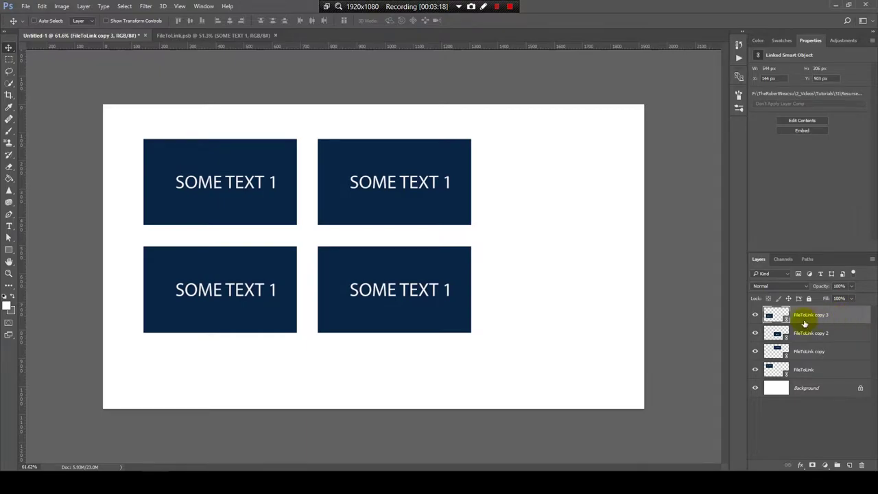
pyautogui.rightClick(847, 313)
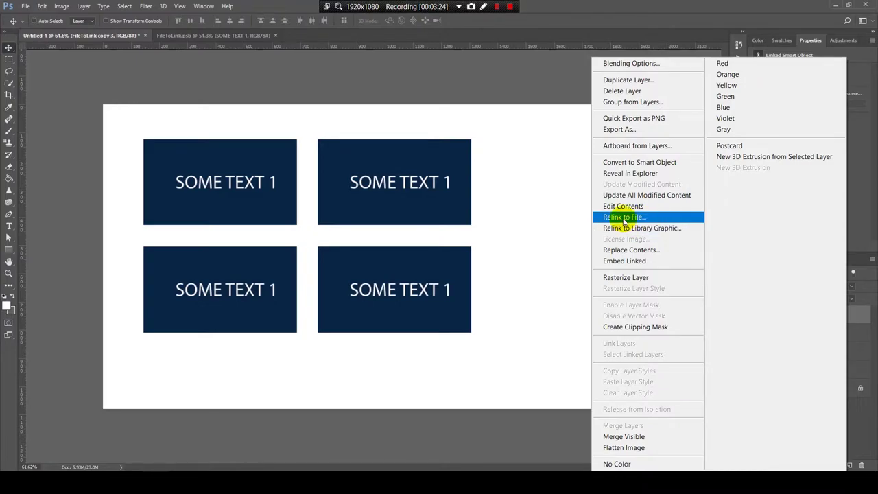
pyautogui.click(624, 219)
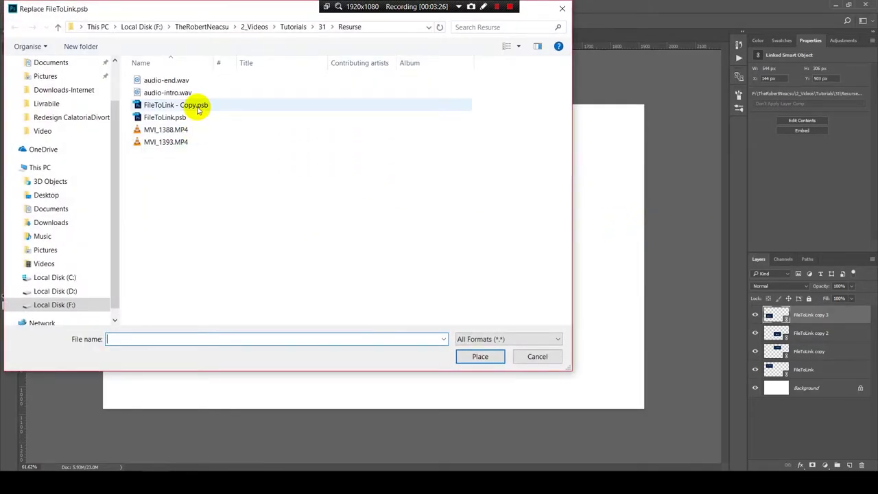
pyautogui.click(198, 108)
pyautogui.click(472, 358)
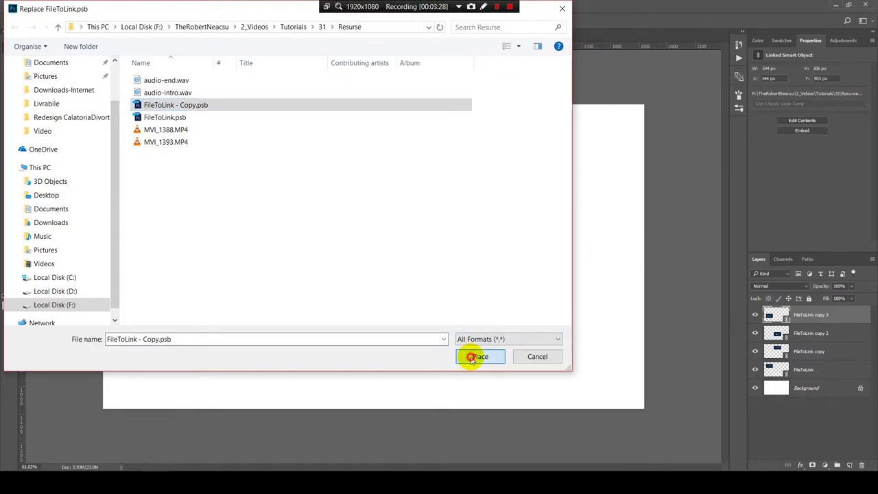
pyautogui.click(819, 411)
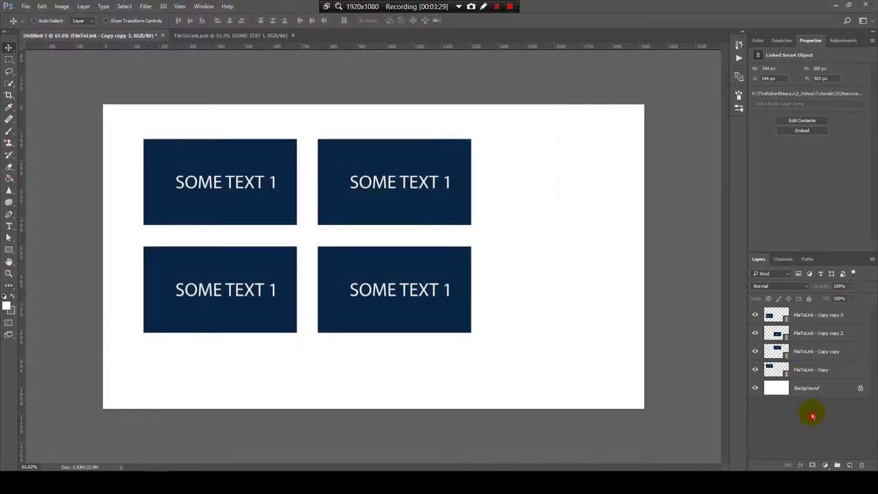
pyautogui.click(853, 314)
pyautogui.click(843, 370)
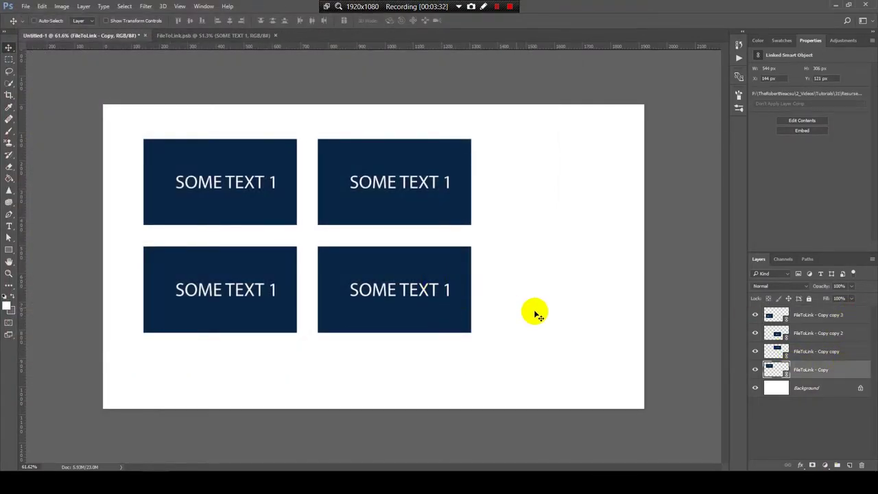